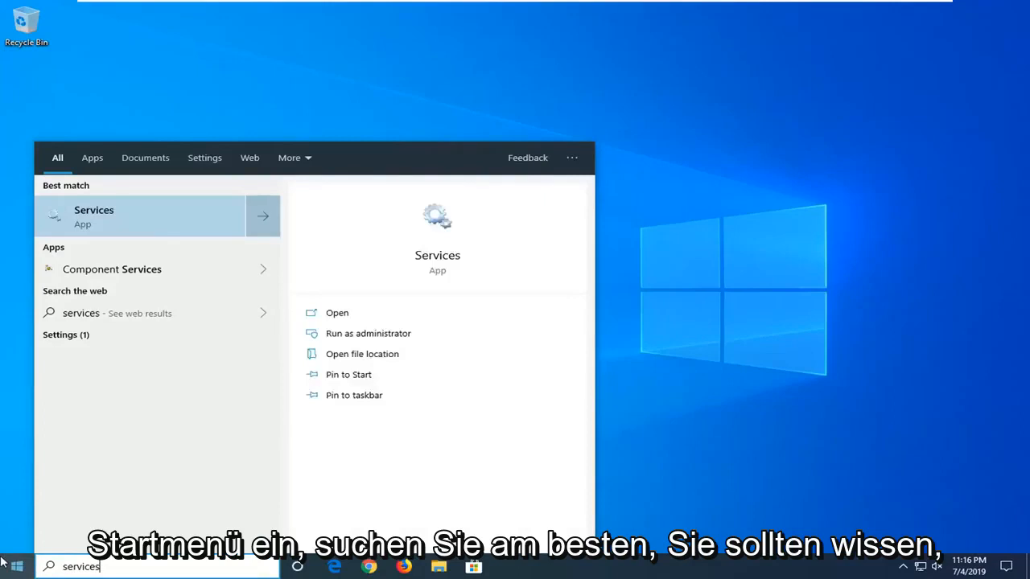
Open the Services console and bring up the properties of the Function Discovery Provider Host service.
{"action": "left_click", "coordinate": [109, 220]}
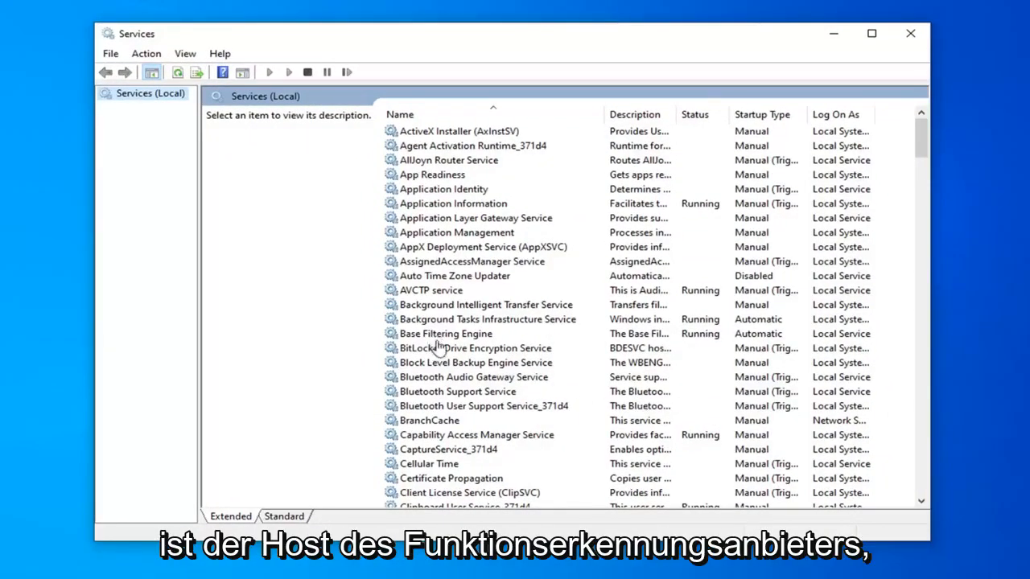
{"action": "left_click", "coordinate": [462, 354]}
{"action": "scroll", "coordinate": [458, 370], "scroll_direction": "down", "scroll_amount": 17}
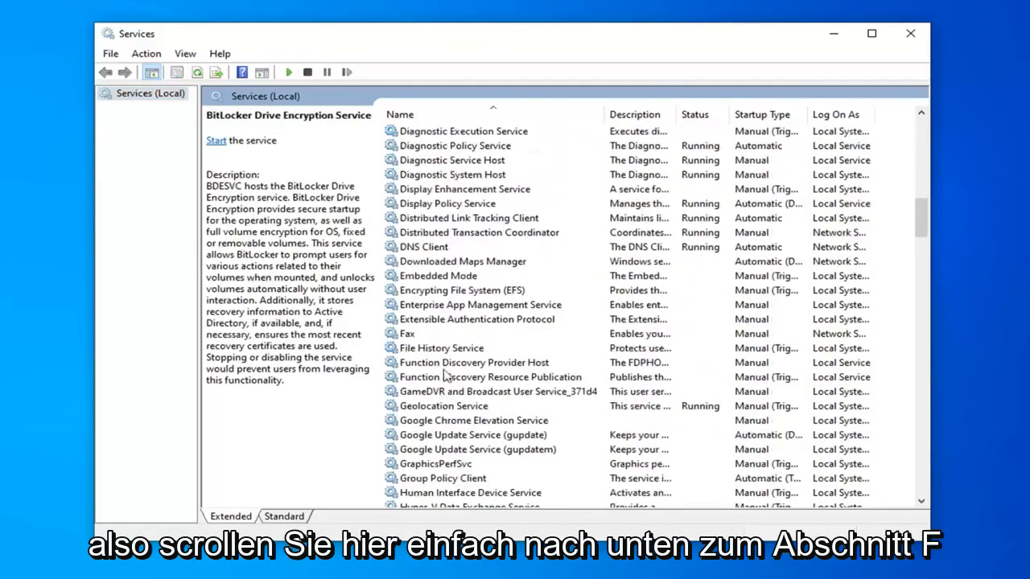
{"action": "left_click", "coordinate": [436, 367]}
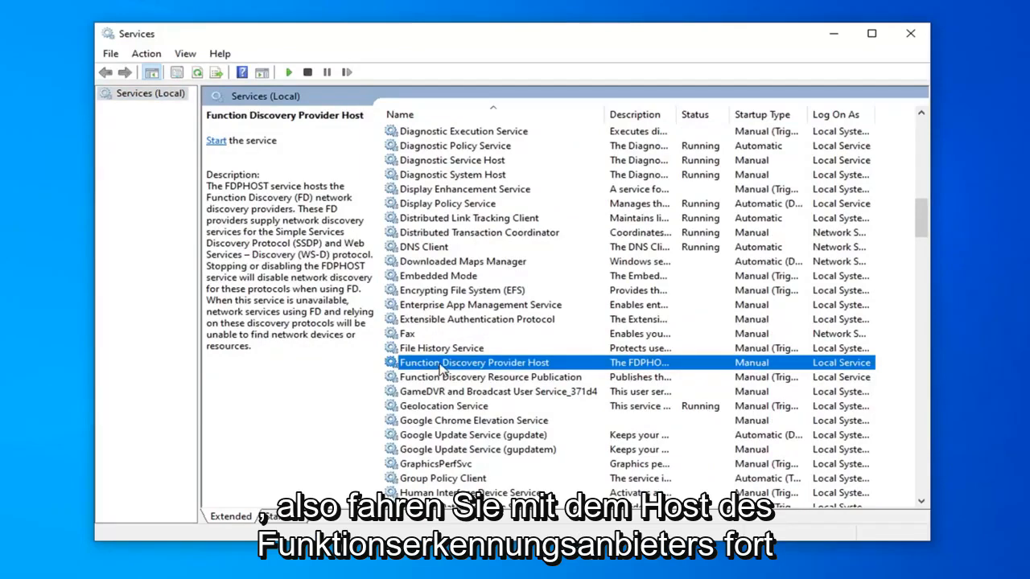
{"action": "double_click", "coordinate": [442, 367]}
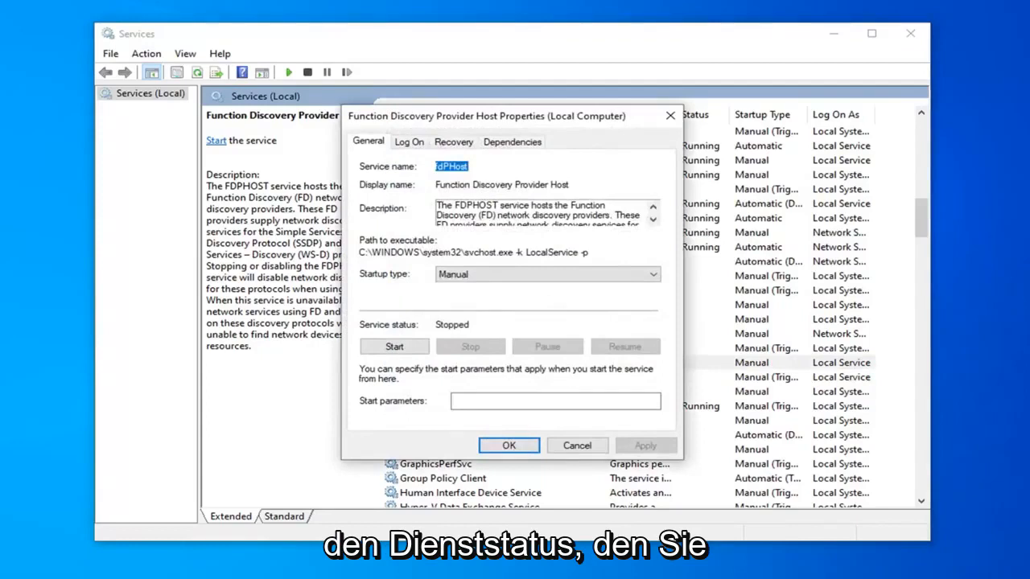
Set the Function Discovery Provider Host startup type to Automatic, apply it, and start the service.
{"action": "left_click", "coordinate": [478, 276]}
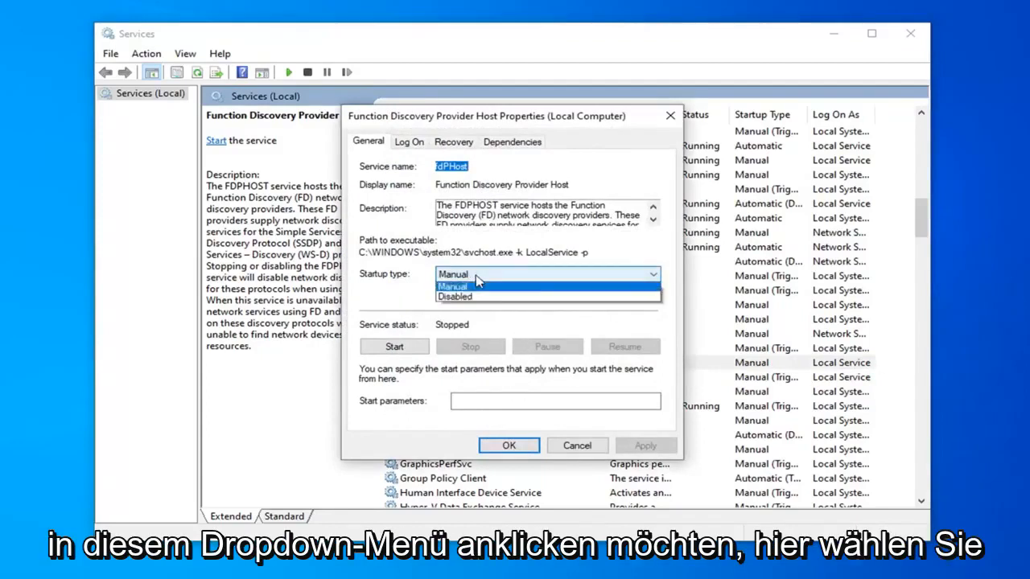
{"action": "left_click", "coordinate": [473, 297]}
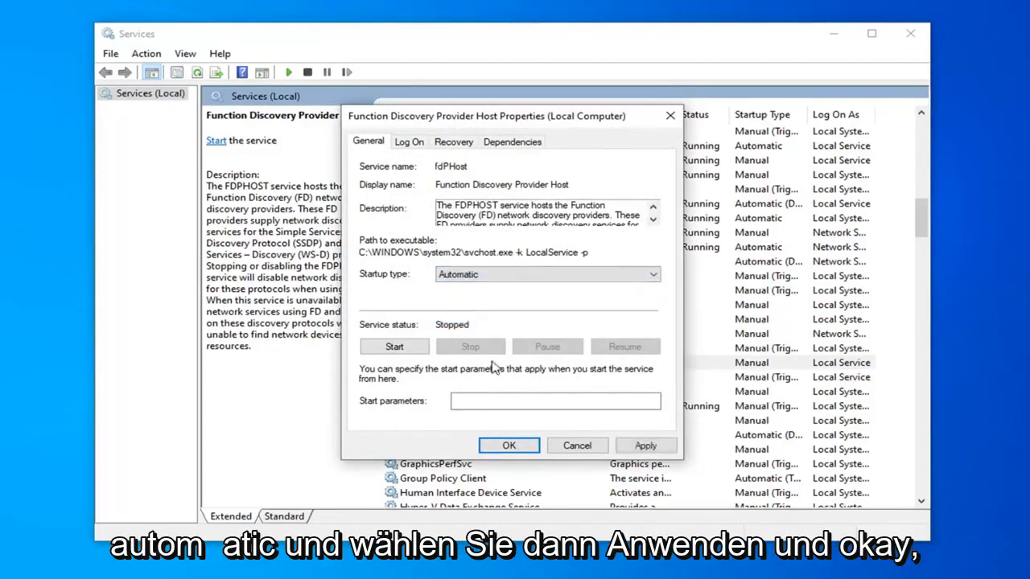
{"action": "left_click", "coordinate": [645, 445]}
{"action": "left_click", "coordinate": [509, 445]}
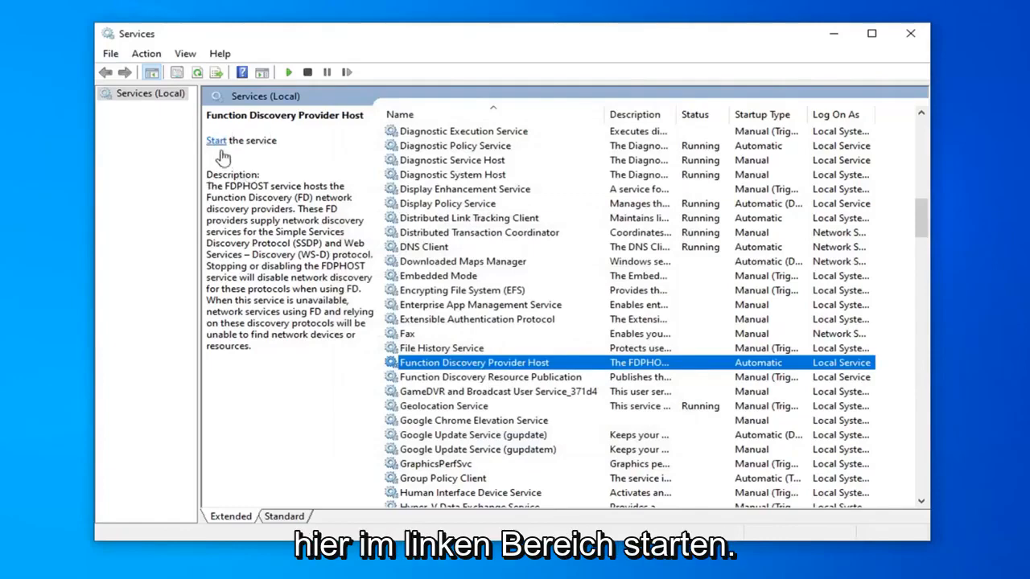
{"action": "left_click", "coordinate": [216, 141]}
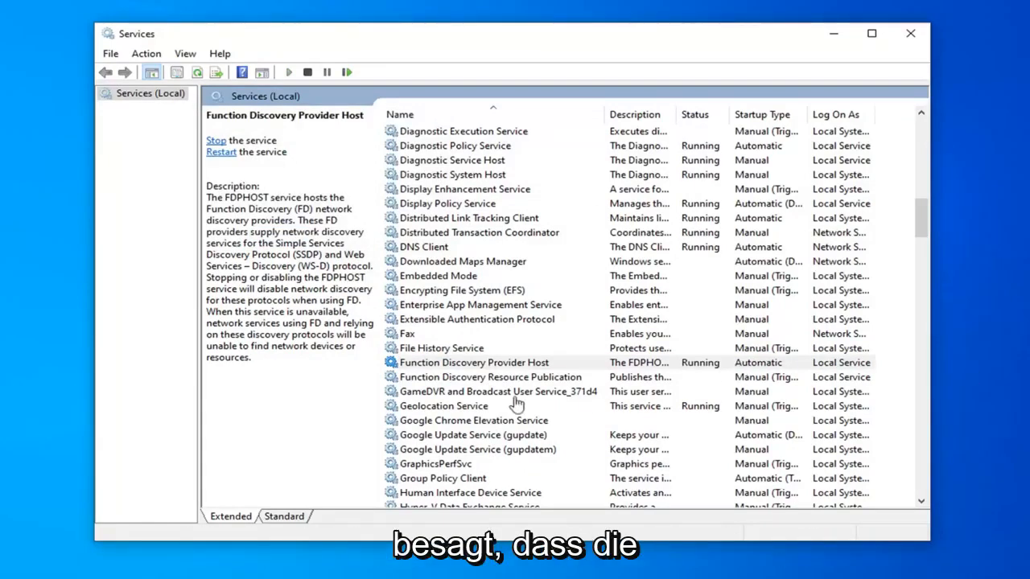
Set the startup type of the Function Discovery Resource Publication service to Automatic and apply the change.
{"action": "left_click", "coordinate": [520, 380]}
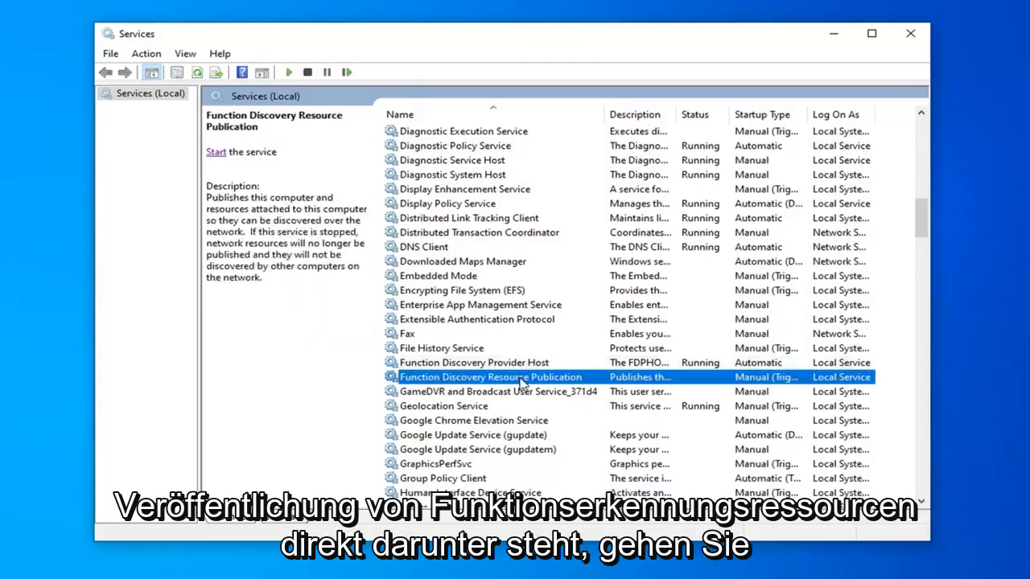
{"action": "double_click", "coordinate": [521, 378]}
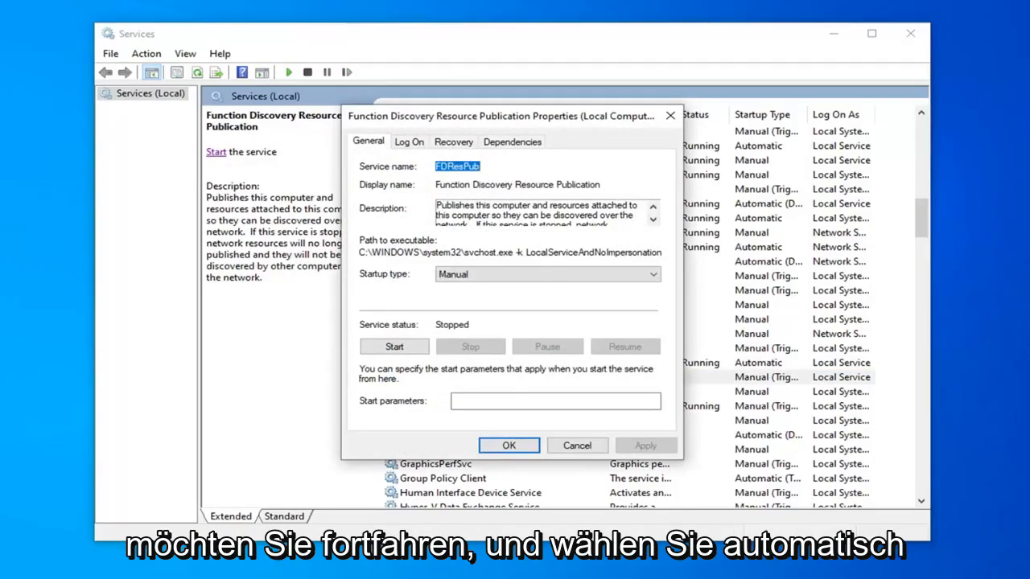
{"action": "left_click", "coordinate": [473, 277]}
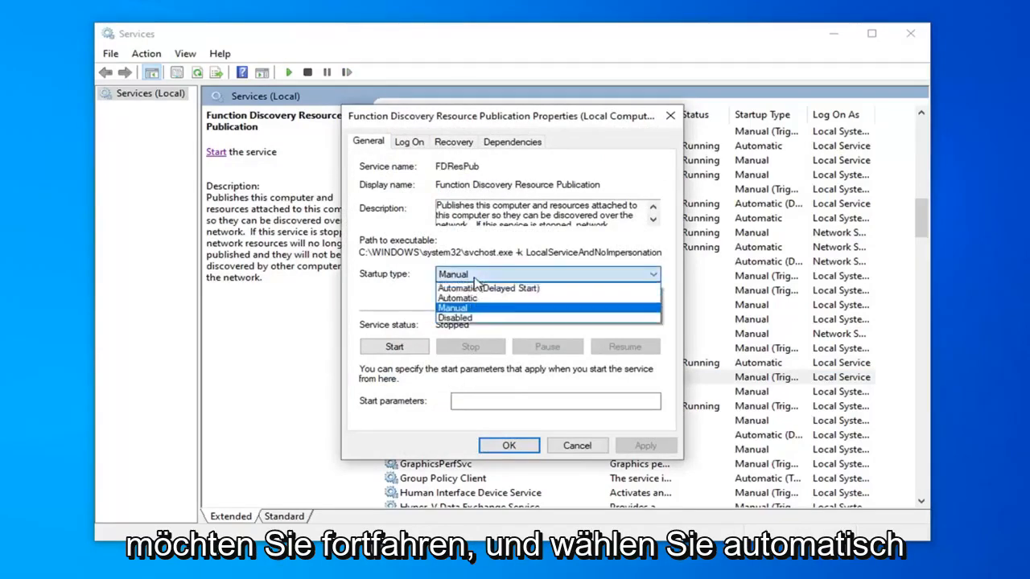
{"action": "left_click", "coordinate": [466, 298]}
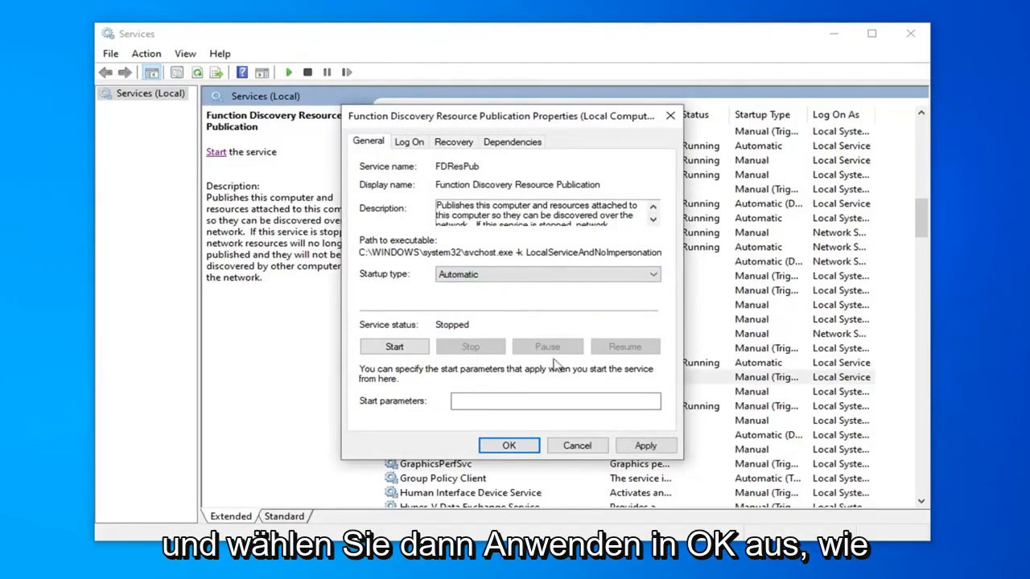
{"action": "left_click", "coordinate": [645, 445]}
{"action": "left_click", "coordinate": [509, 445]}
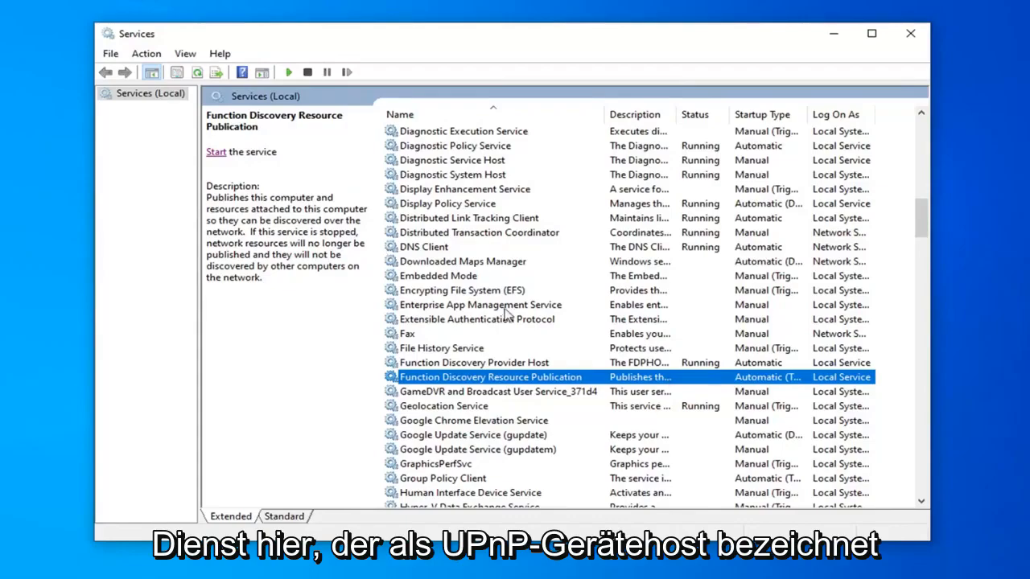
Set the UPnP Device Host service's startup type to Automatic, apply it, and start the service.
{"action": "scroll", "coordinate": [507, 316], "scroll_direction": "down", "scroll_amount": 3}
{"action": "scroll", "coordinate": [488, 322], "scroll_direction": "down", "scroll_amount": 20}
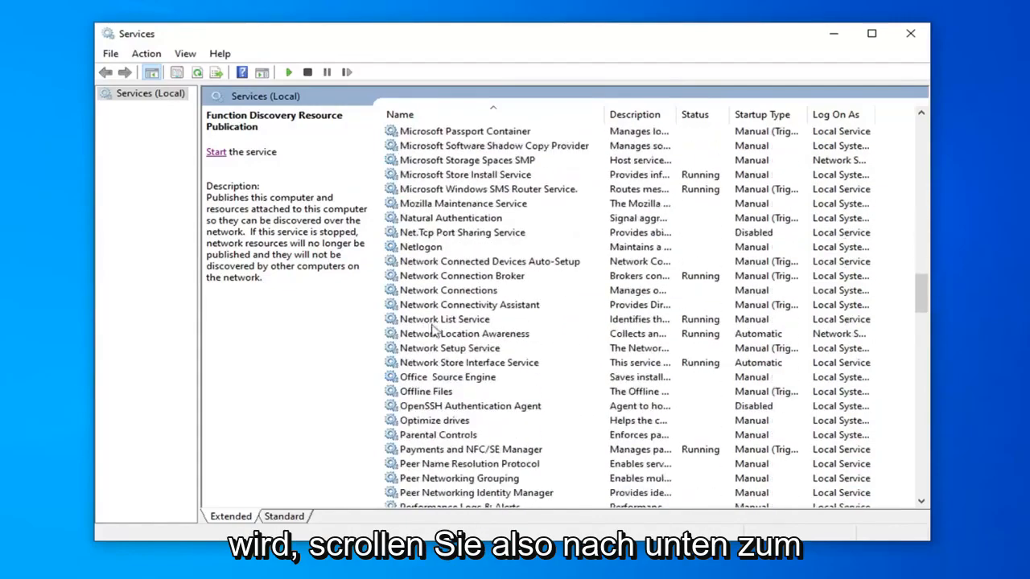
{"action": "scroll", "coordinate": [410, 366], "scroll_direction": "down", "scroll_amount": 20}
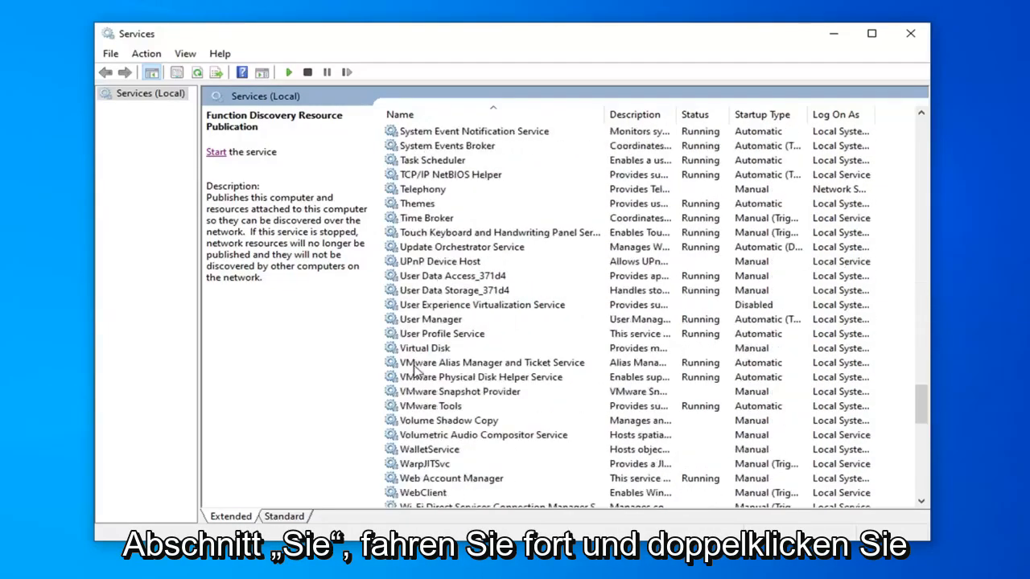
{"action": "left_click", "coordinate": [437, 265]}
{"action": "double_click", "coordinate": [437, 265]}
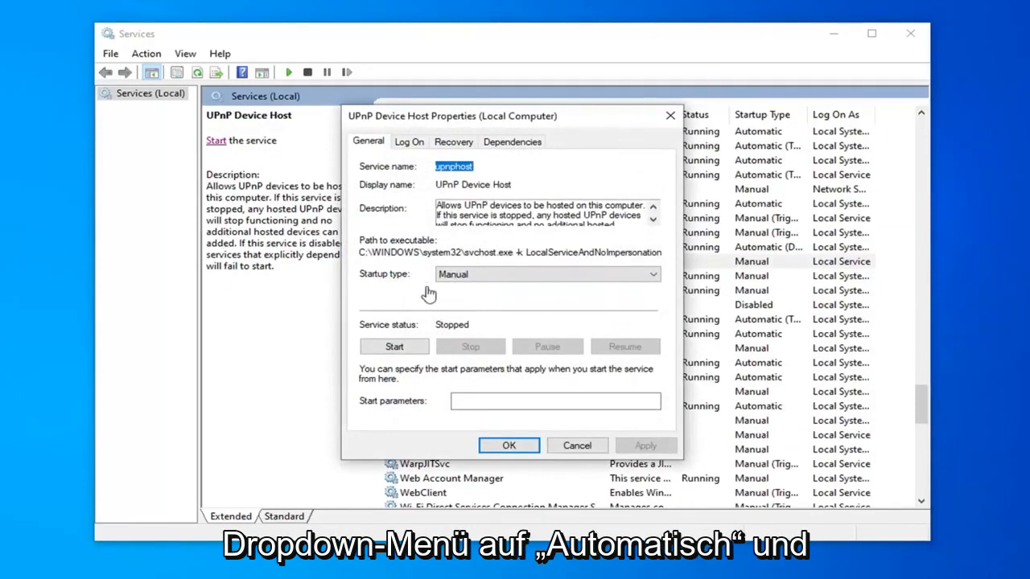
{"action": "left_click", "coordinate": [487, 278]}
{"action": "left_click", "coordinate": [471, 300]}
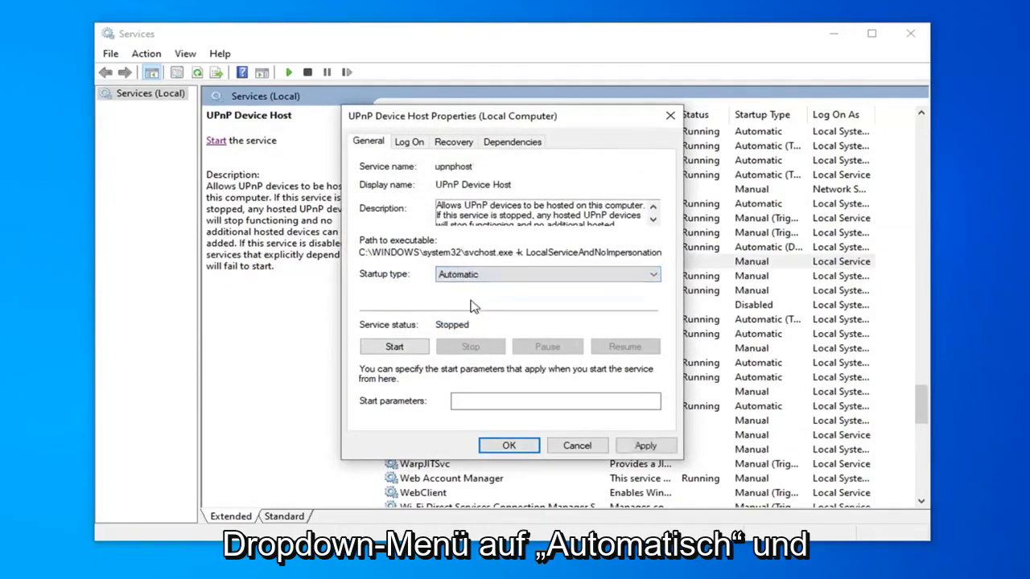
{"action": "left_click", "coordinate": [646, 445]}
{"action": "left_click", "coordinate": [509, 445]}
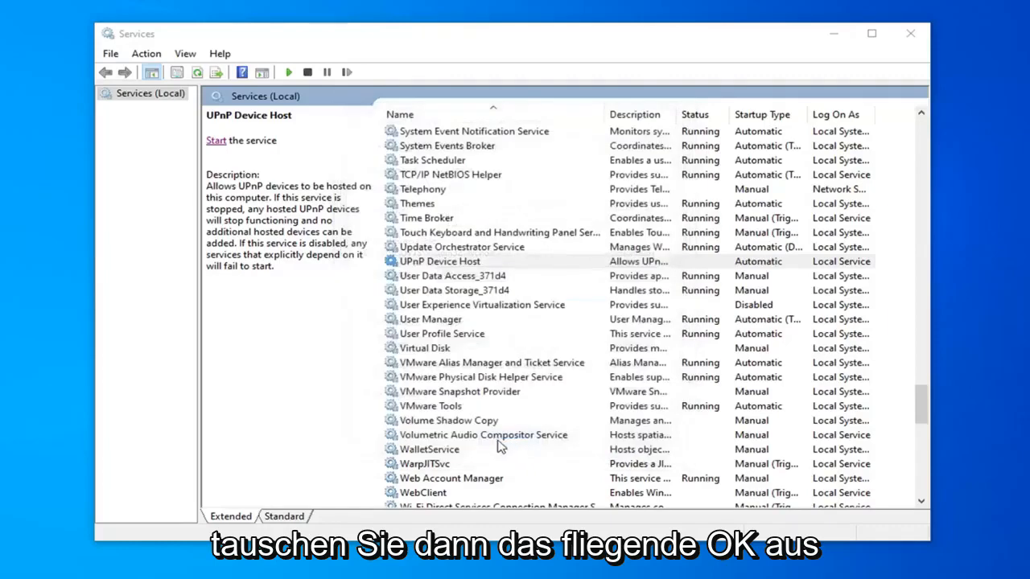
{"action": "left_click", "coordinate": [216, 141]}
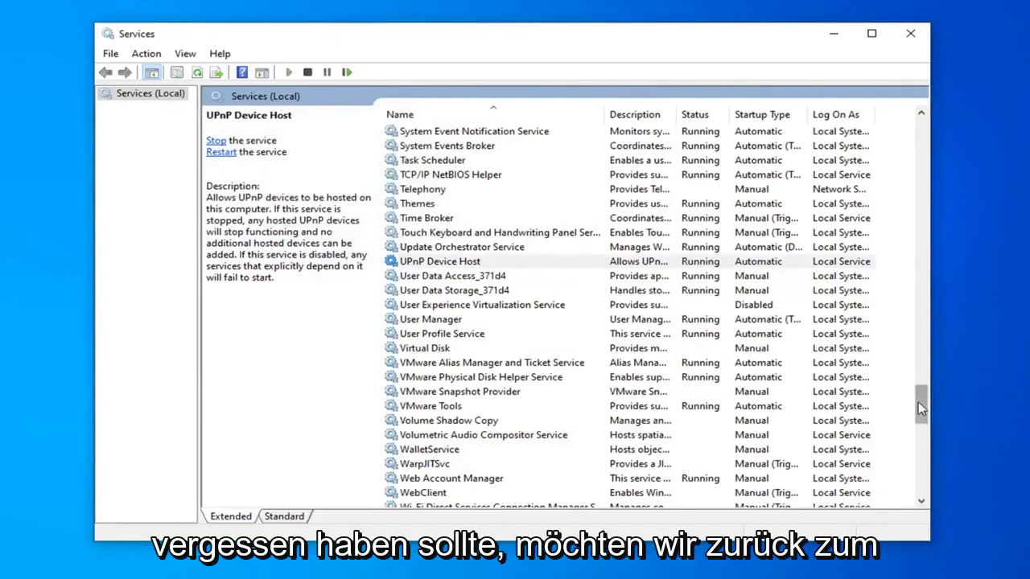
Return to the Function Discovery Resource Publication service and start it.
{"action": "left_click_drag", "start_coordinate": [922, 409], "coordinate": [922, 215]}
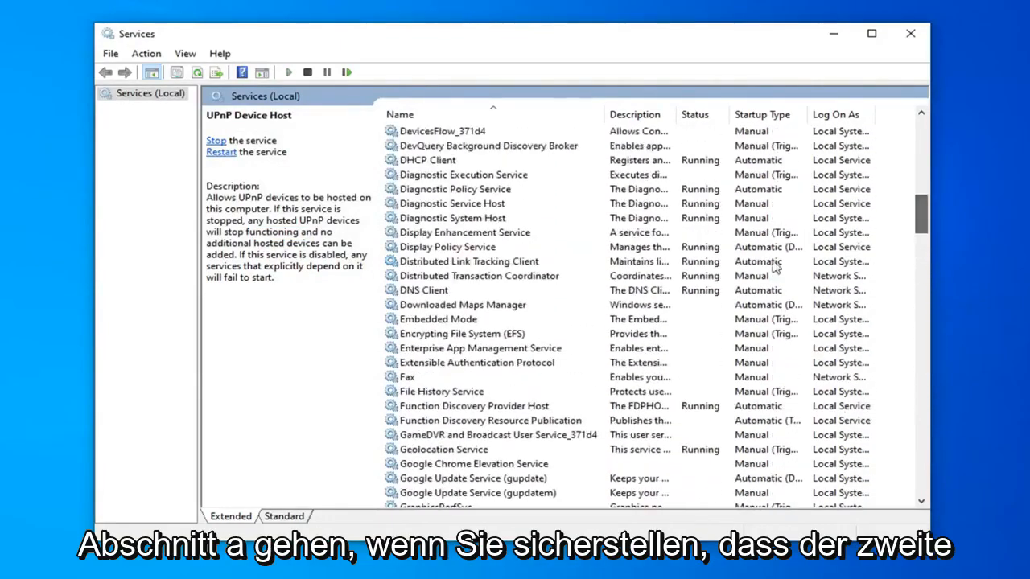
{"action": "scroll", "coordinate": [491, 370], "scroll_direction": "down", "scroll_amount": 1}
{"action": "left_click", "coordinate": [477, 379]}
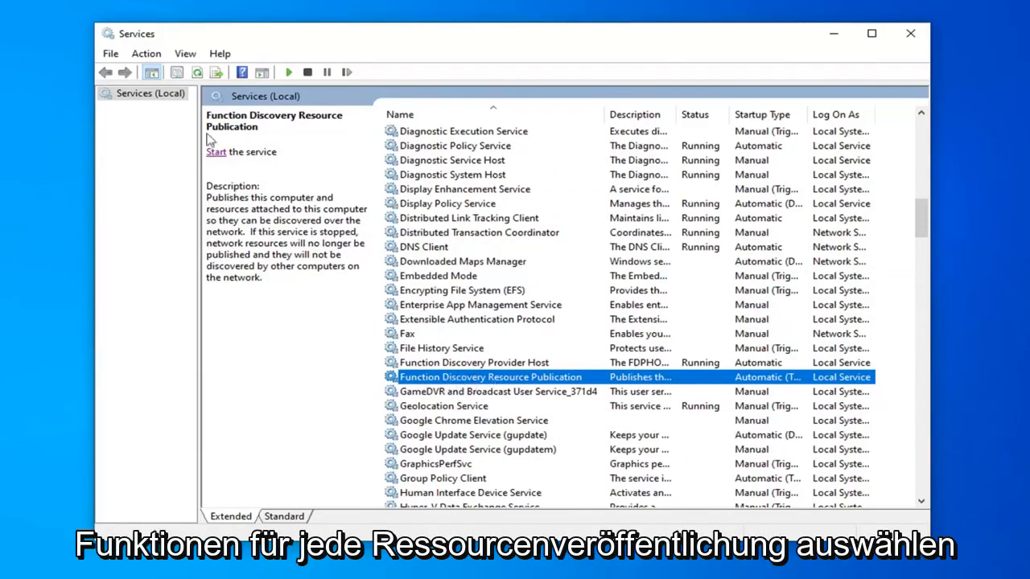
{"action": "left_click", "coordinate": [221, 155]}
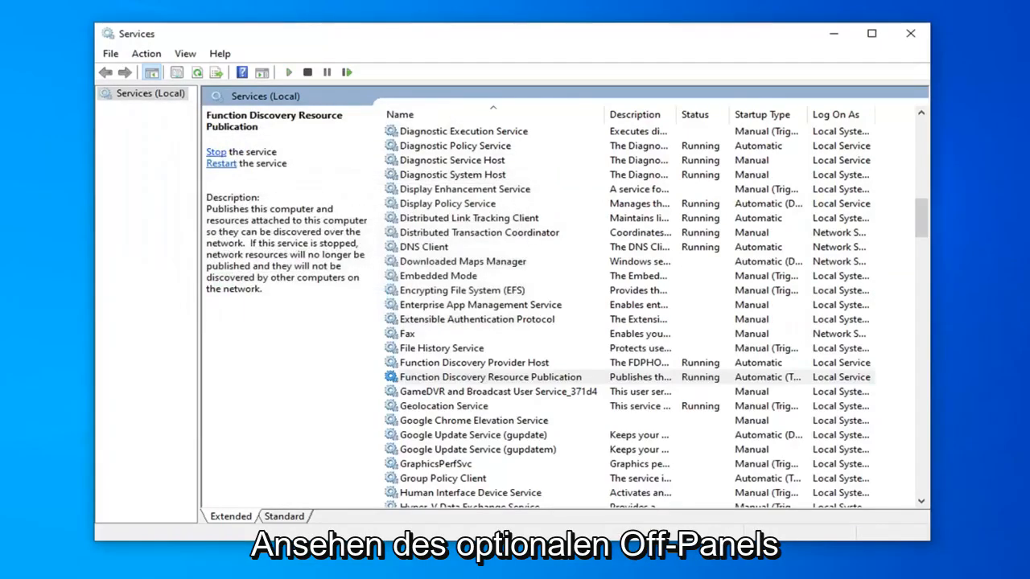
Set the startup type of the SSDP Discovery service to Automatic and apply the change.
{"action": "scroll", "coordinate": [497, 308], "scroll_direction": "down", "scroll_amount": 9}
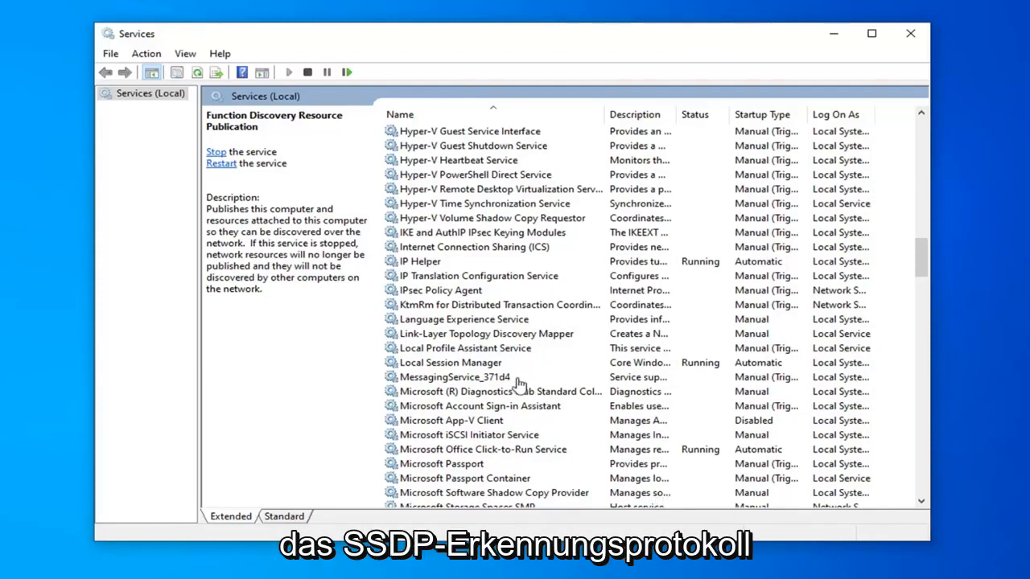
{"action": "scroll", "coordinate": [518, 385], "scroll_direction": "down", "scroll_amount": 10}
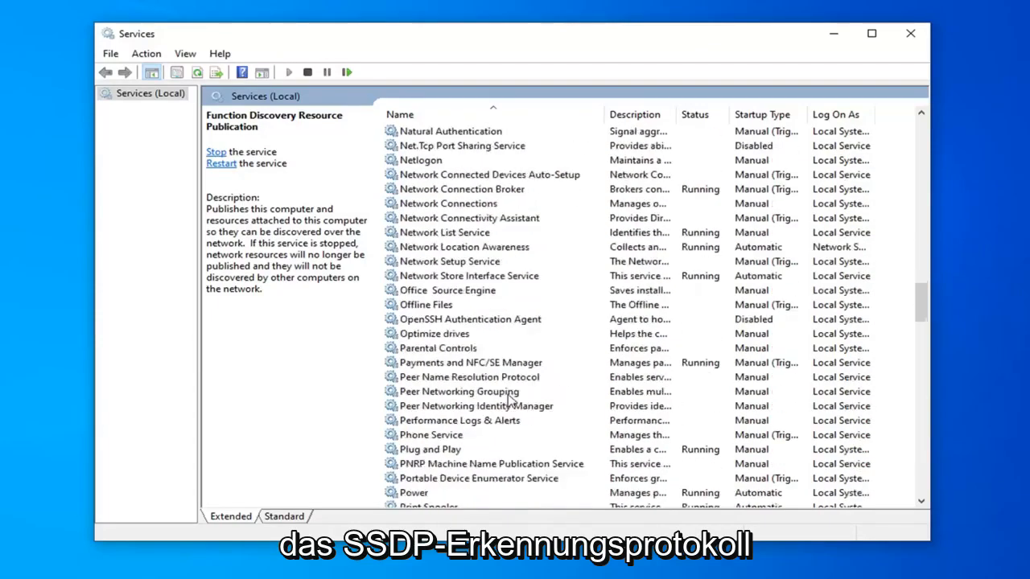
{"action": "scroll", "coordinate": [511, 400], "scroll_direction": "down", "scroll_amount": 8}
{"action": "scroll", "coordinate": [455, 419], "scroll_direction": "down", "scroll_amount": 3}
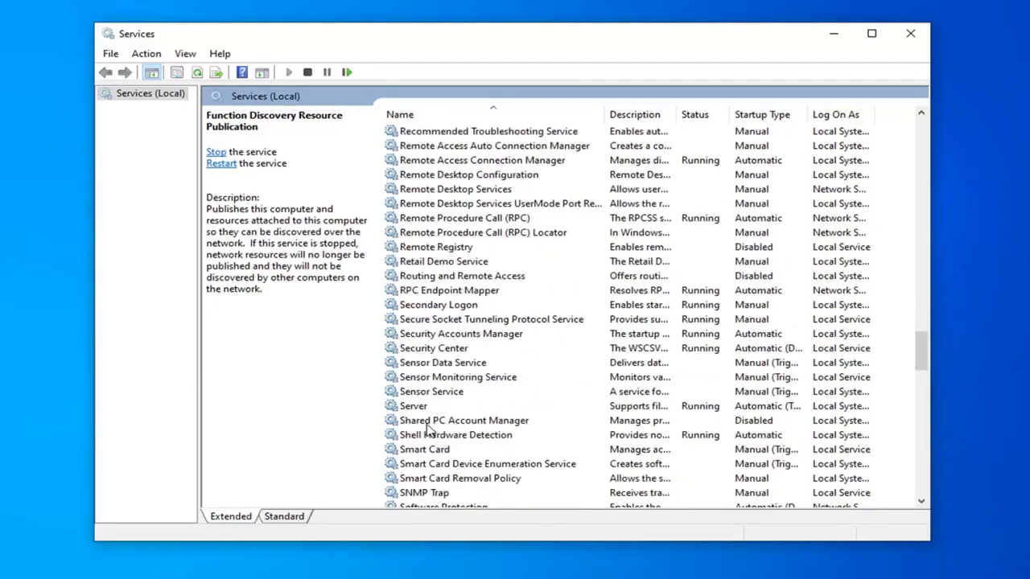
{"action": "scroll", "coordinate": [428, 431], "scroll_direction": "down", "scroll_amount": 2}
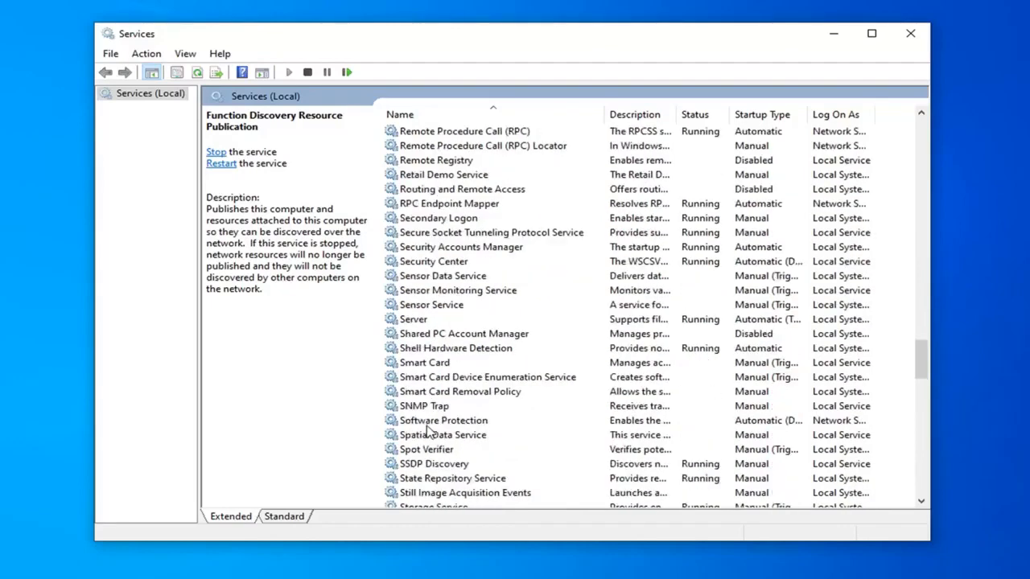
{"action": "scroll", "coordinate": [429, 429], "scroll_direction": "down", "scroll_amount": 1}
{"action": "left_click", "coordinate": [425, 423]}
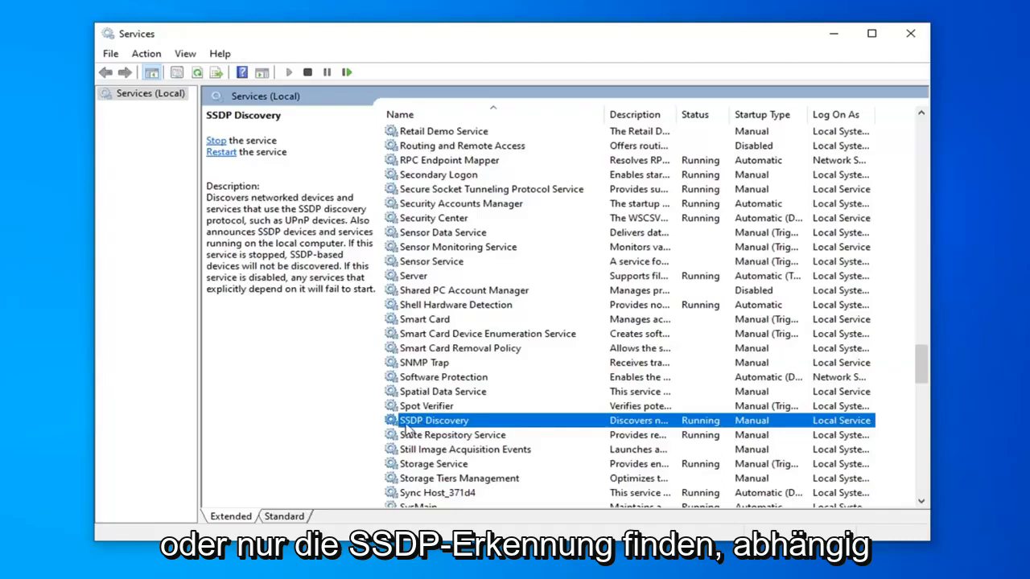
{"action": "double_click", "coordinate": [463, 424]}
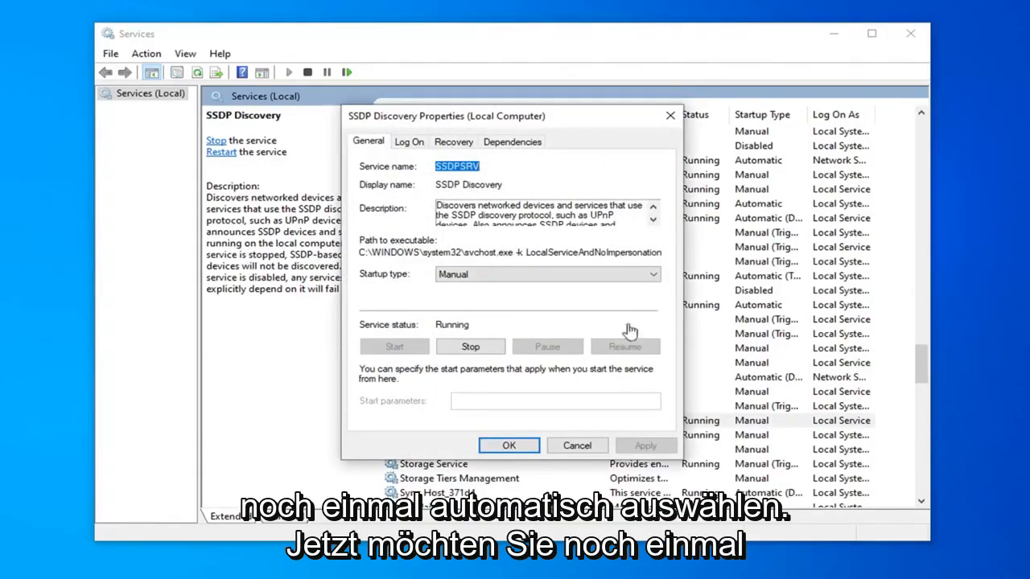
{"action": "left_click", "coordinate": [491, 278]}
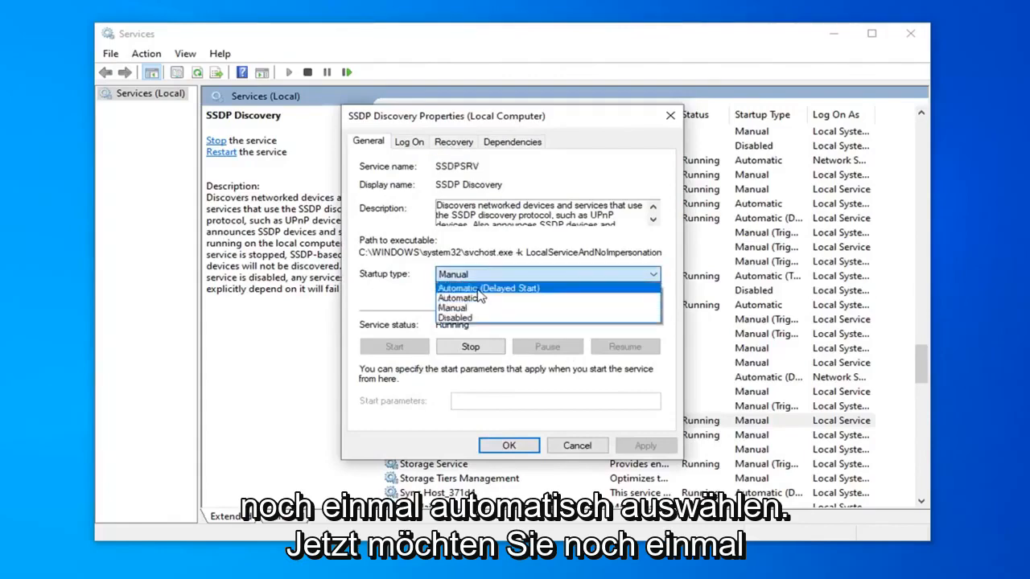
{"action": "left_click", "coordinate": [480, 298]}
{"action": "left_click", "coordinate": [644, 446]}
{"action": "left_click", "coordinate": [510, 446]}
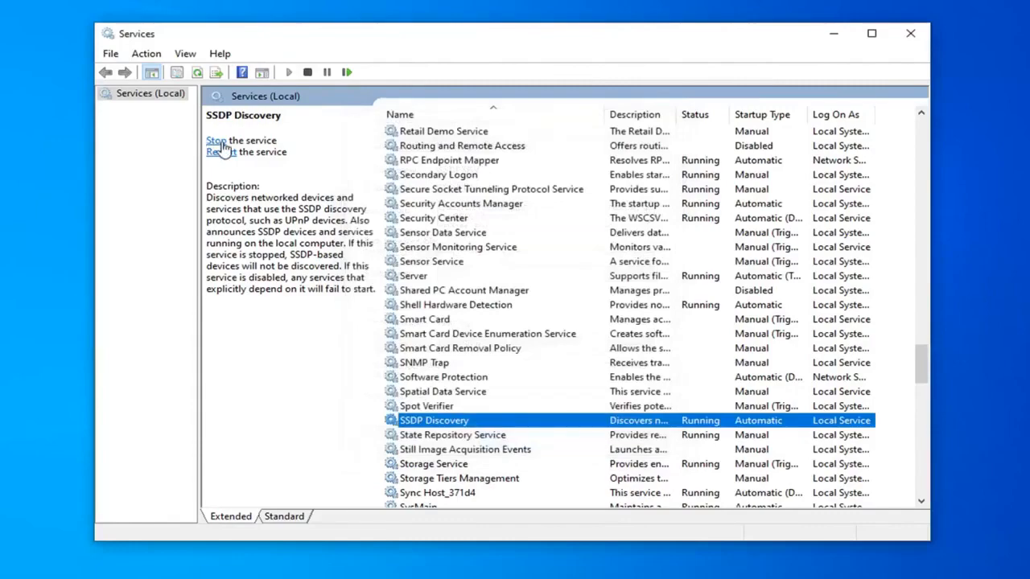
Close the Services console, then search for Control Panel and open it.
{"action": "left_click", "coordinate": [908, 35]}
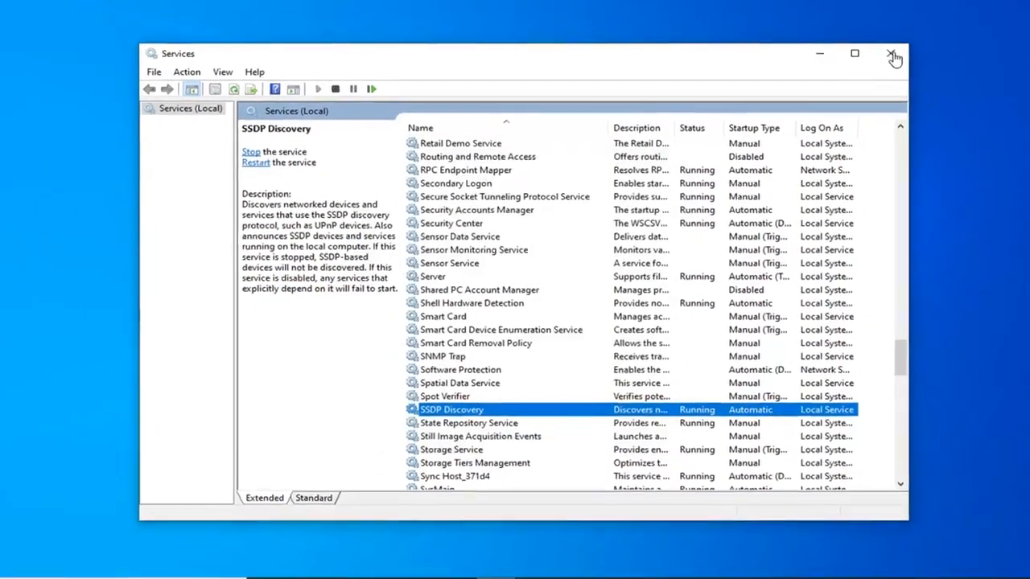
{"action": "left_click", "coordinate": [908, 39]}
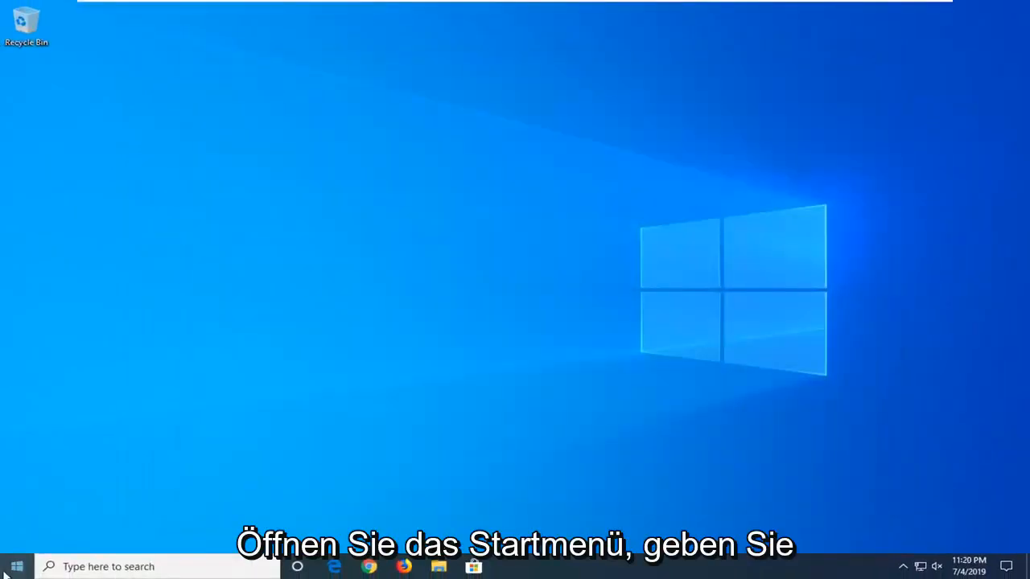
{"action": "key", "text": "super"}
{"action": "type", "text": "dontrol panel"}
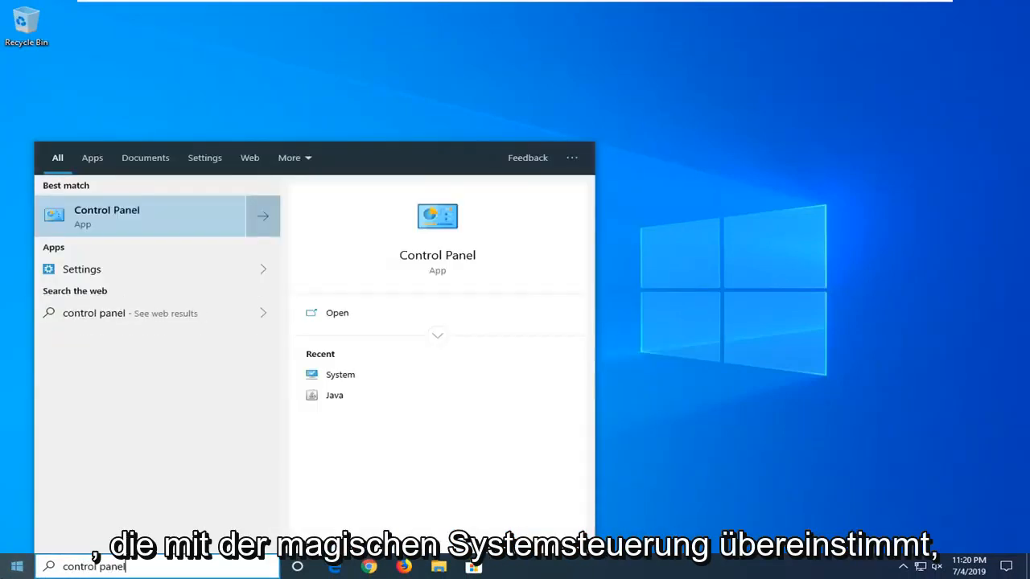
{"action": "left_click", "coordinate": [102, 221]}
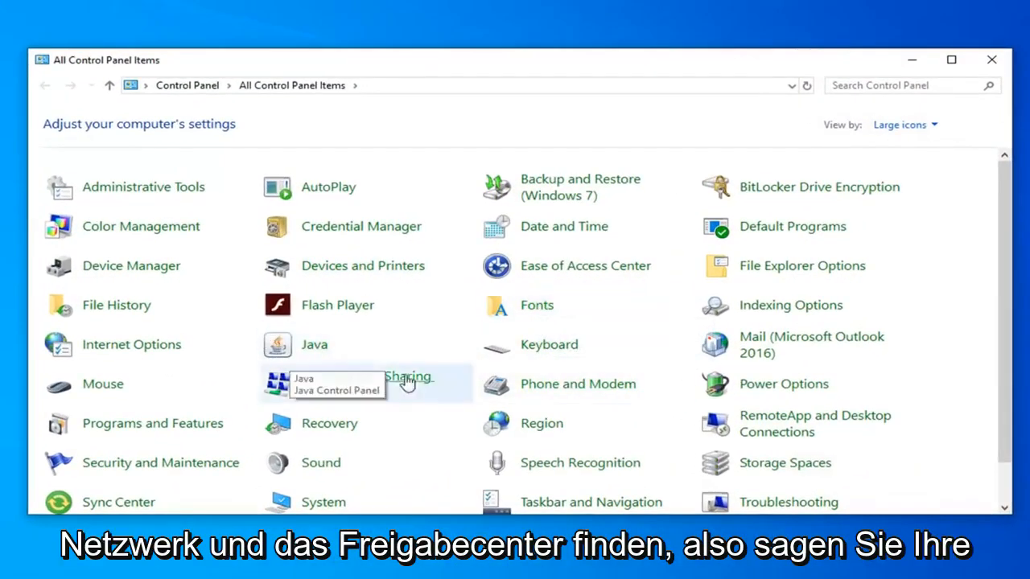
Keep Control Panel in the large icons view and open Network and Sharing Center.
{"action": "left_click", "coordinate": [900, 125]}
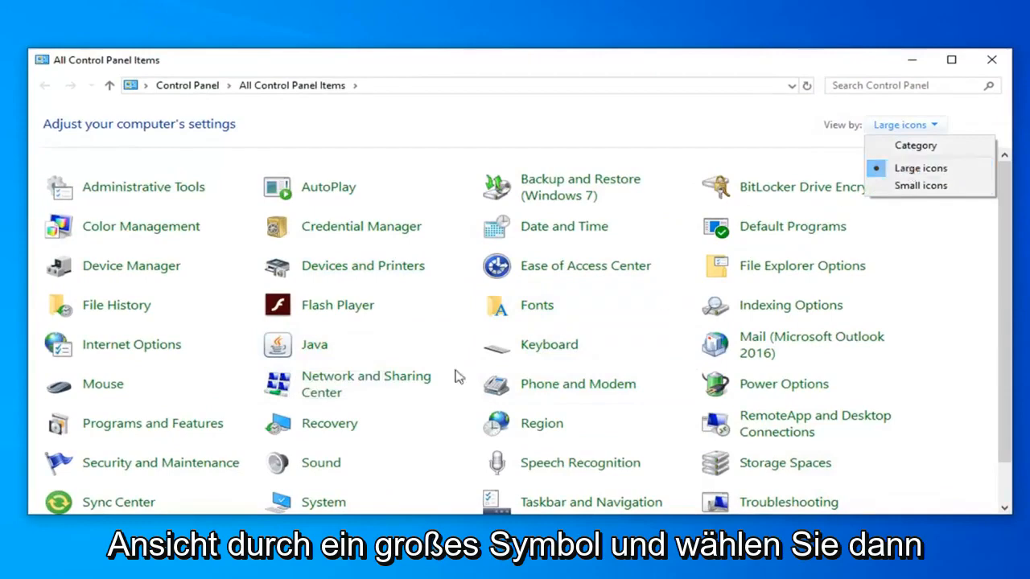
{"action": "left_click", "coordinate": [330, 389]}
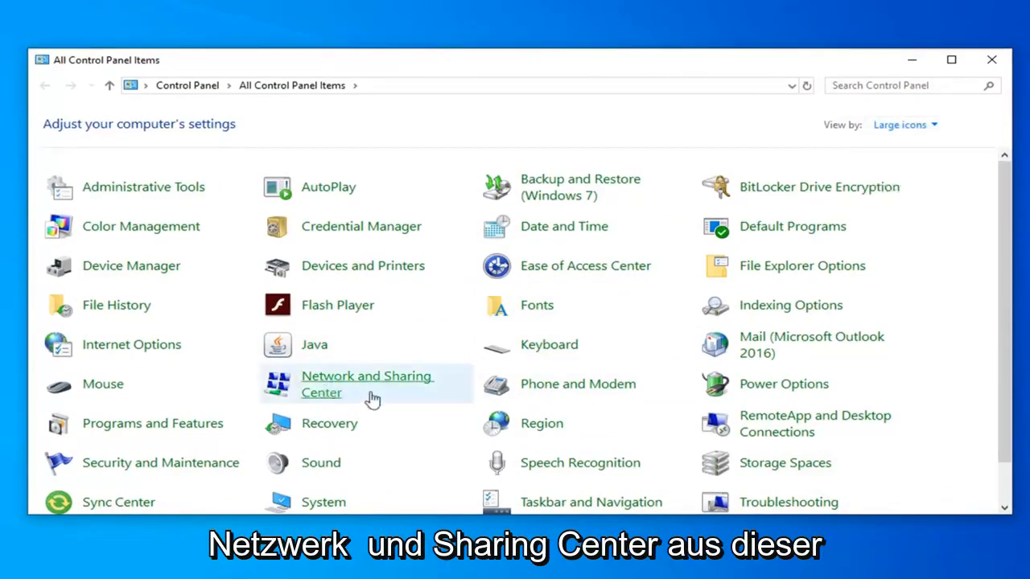
{"action": "left_click", "coordinate": [355, 388]}
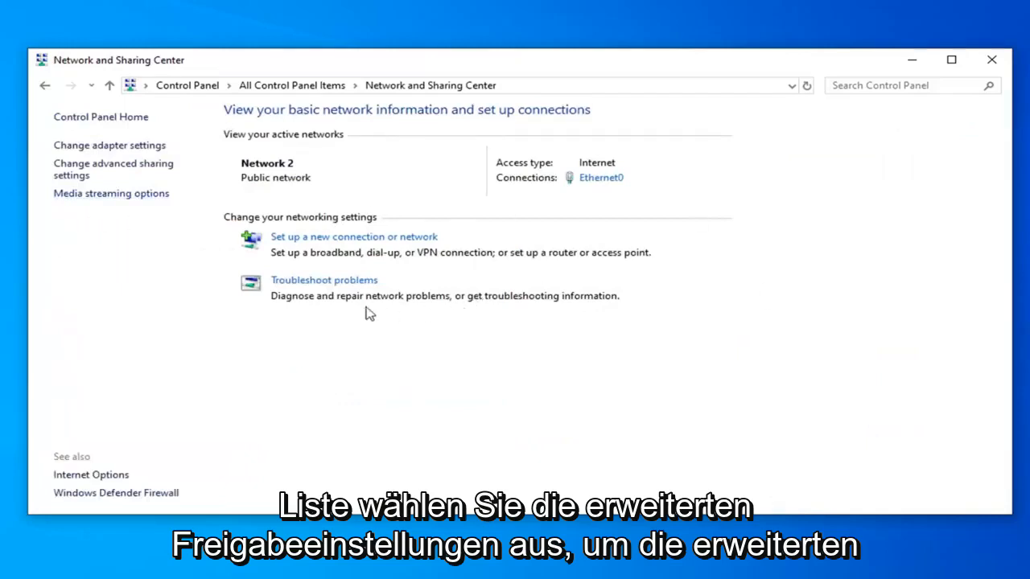
Open the advanced sharing settings and turn on file and printer sharing for the Private network profile.
{"action": "left_click", "coordinate": [100, 172]}
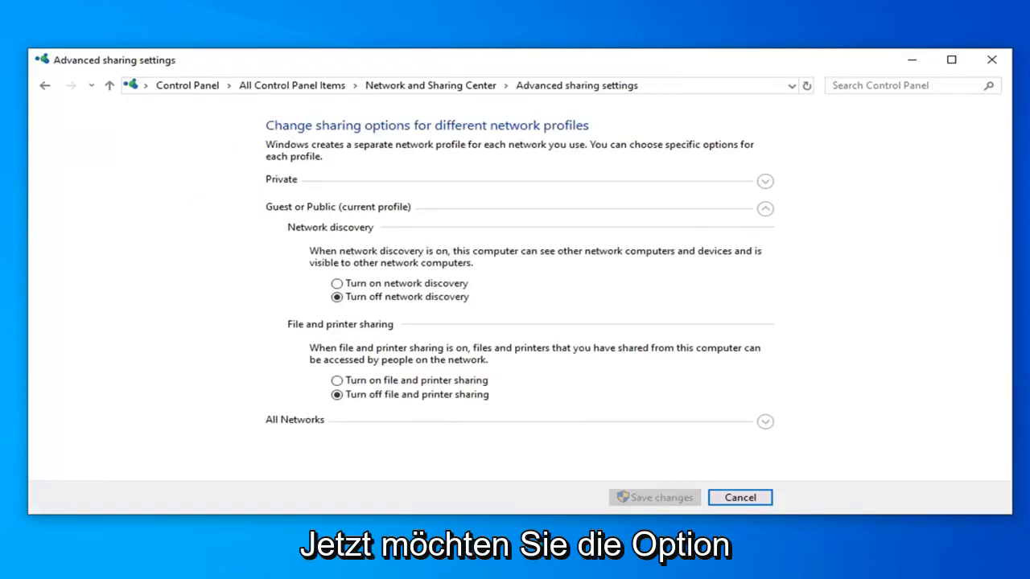
{"action": "left_click", "coordinate": [765, 183]}
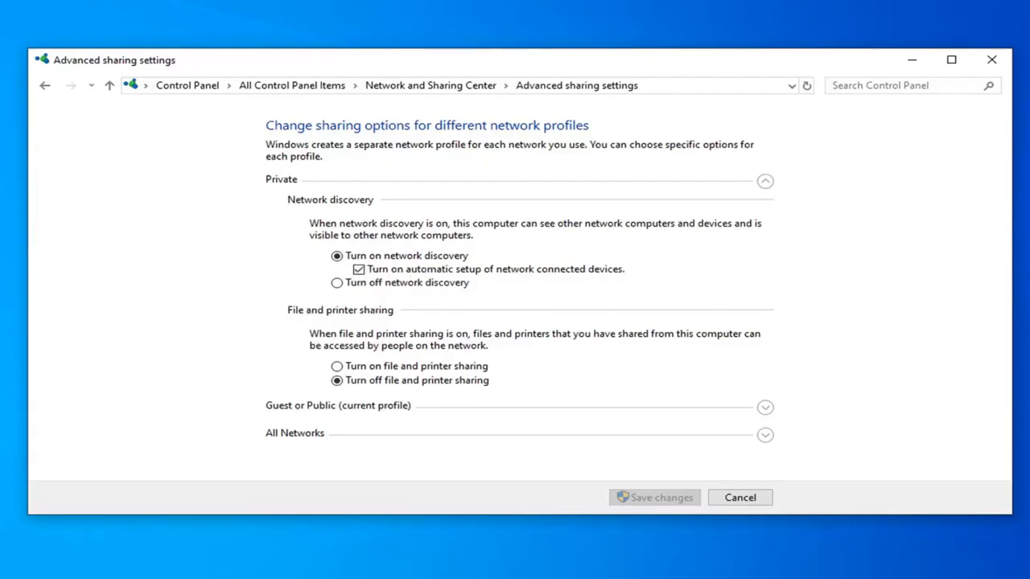
{"action": "left_click", "coordinate": [337, 367]}
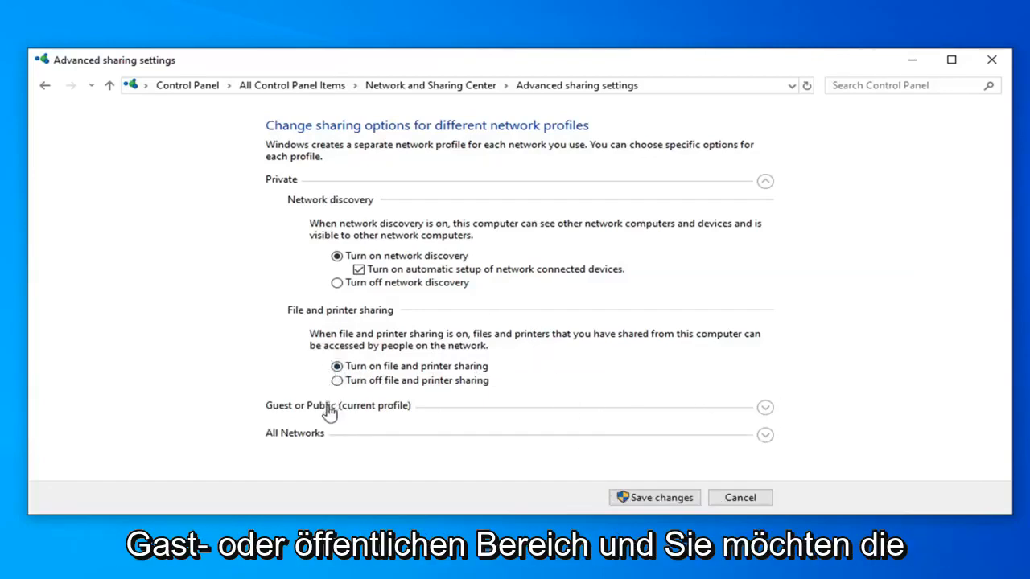
Turn on both network discovery and file and printer sharing for the Guest or Public profile.
{"action": "left_click", "coordinate": [439, 410]}
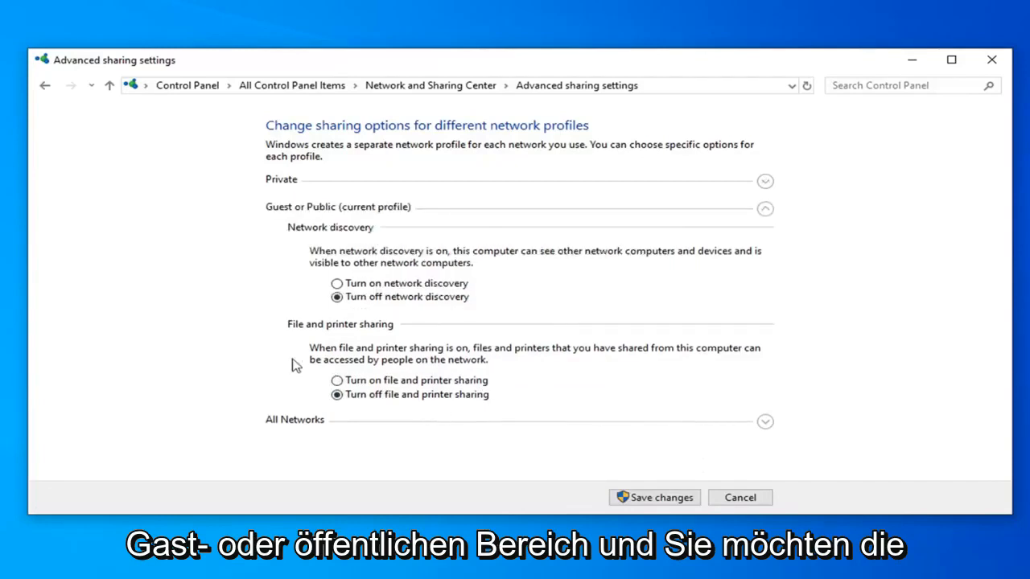
{"action": "left_click", "coordinate": [382, 286]}
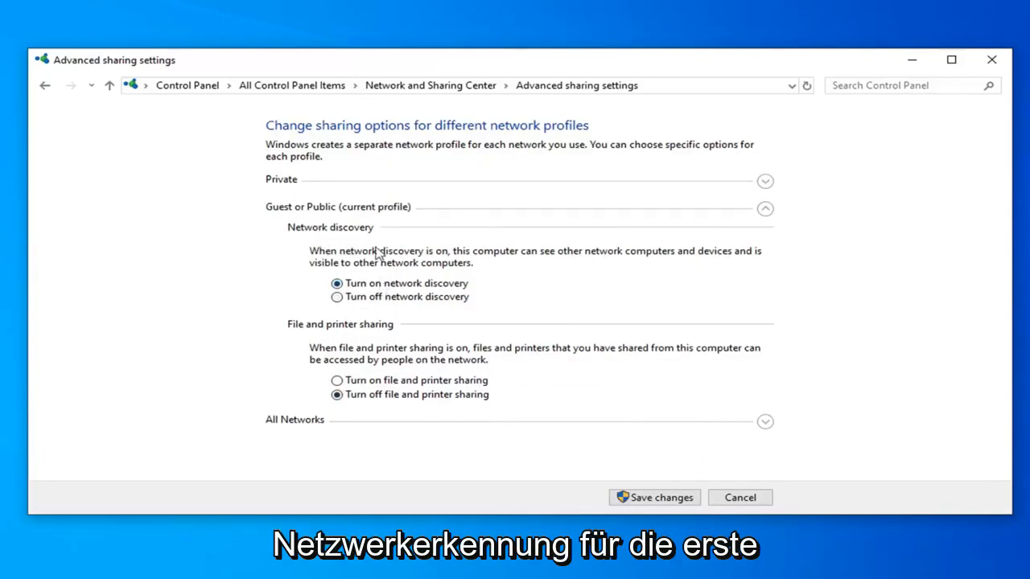
{"action": "left_click", "coordinate": [351, 381]}
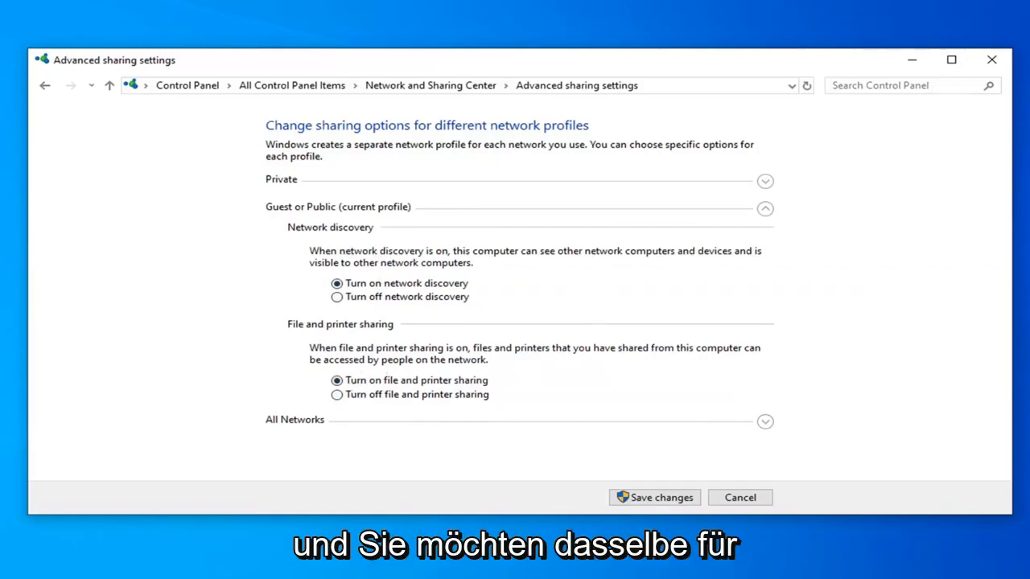
Under All Networks, turn on Public folder sharing so anyone with network access can read and write files.
{"action": "left_click", "coordinate": [346, 427]}
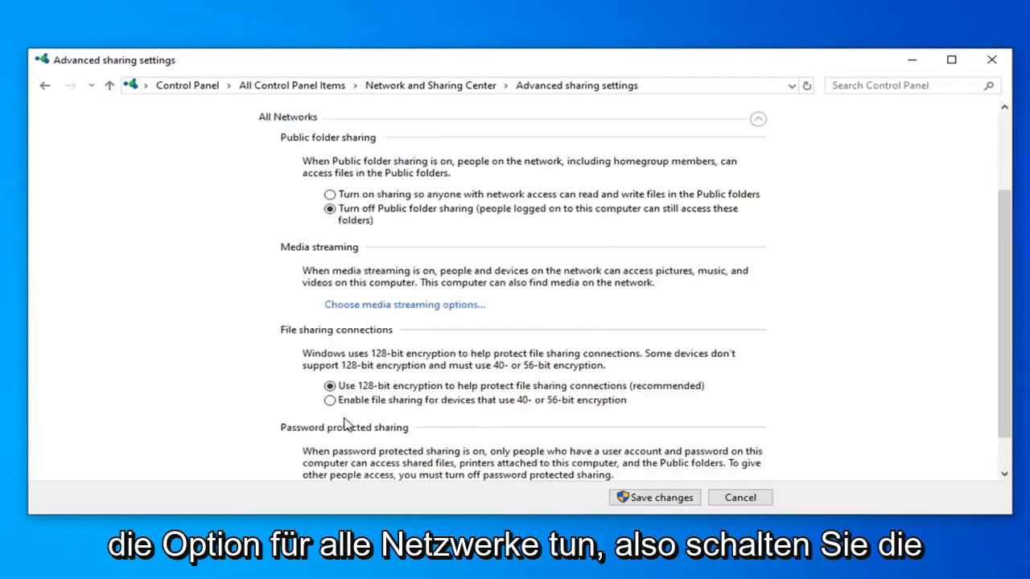
{"action": "scroll", "coordinate": [408, 363], "scroll_direction": "up", "scroll_amount": 2}
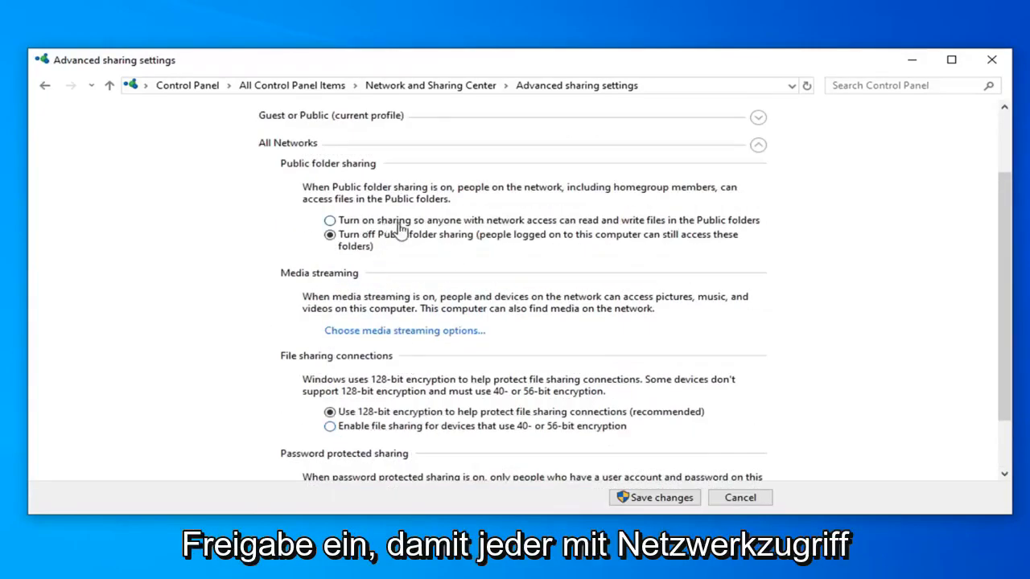
{"action": "left_click", "coordinate": [600, 223]}
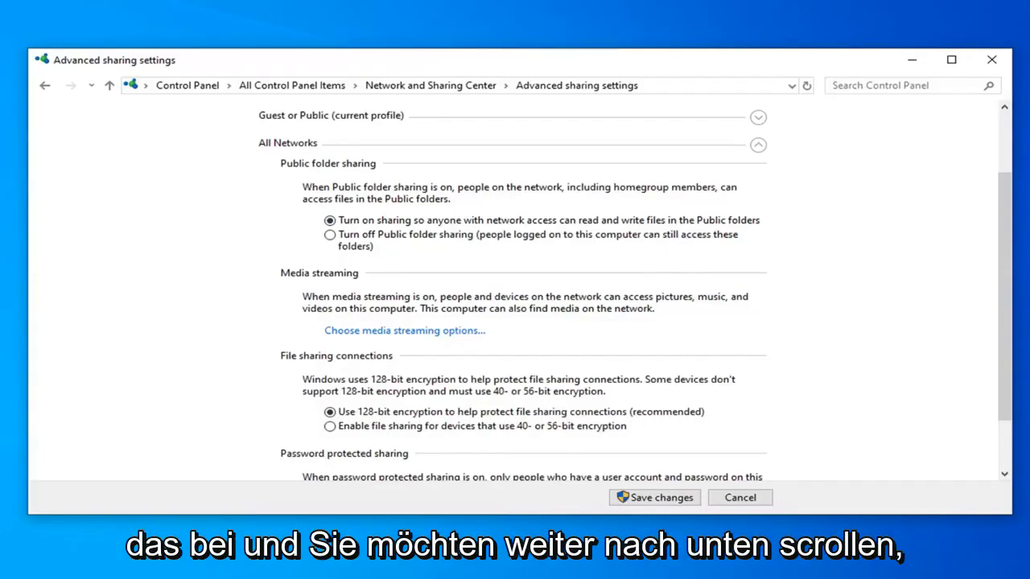
Turn off password protected sharing for all networks, then save the sharing changes and close Network and Sharing Center.
{"action": "scroll", "coordinate": [246, 405], "scroll_direction": "down", "scroll_amount": 2}
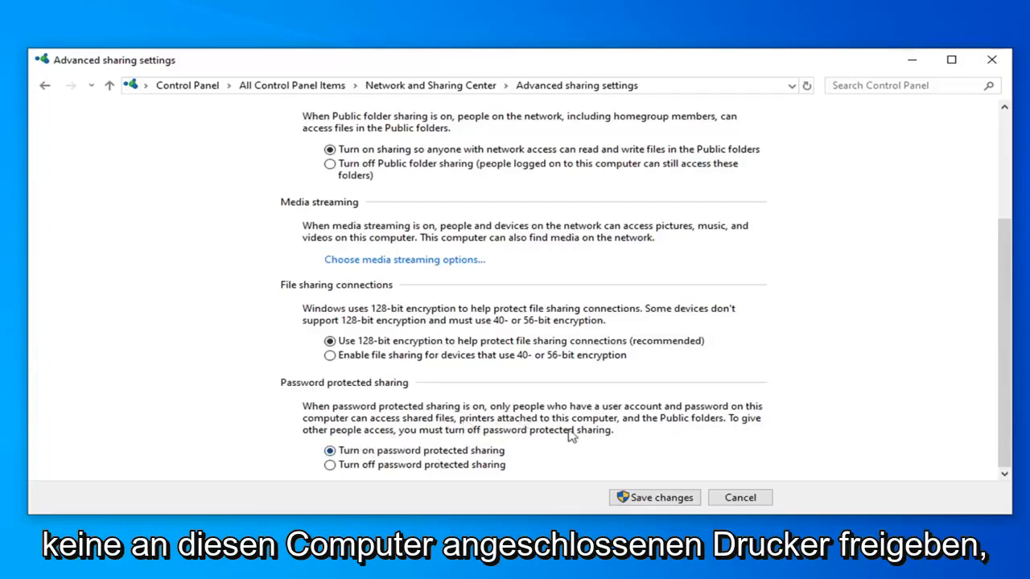
{"action": "left_click", "coordinate": [330, 467]}
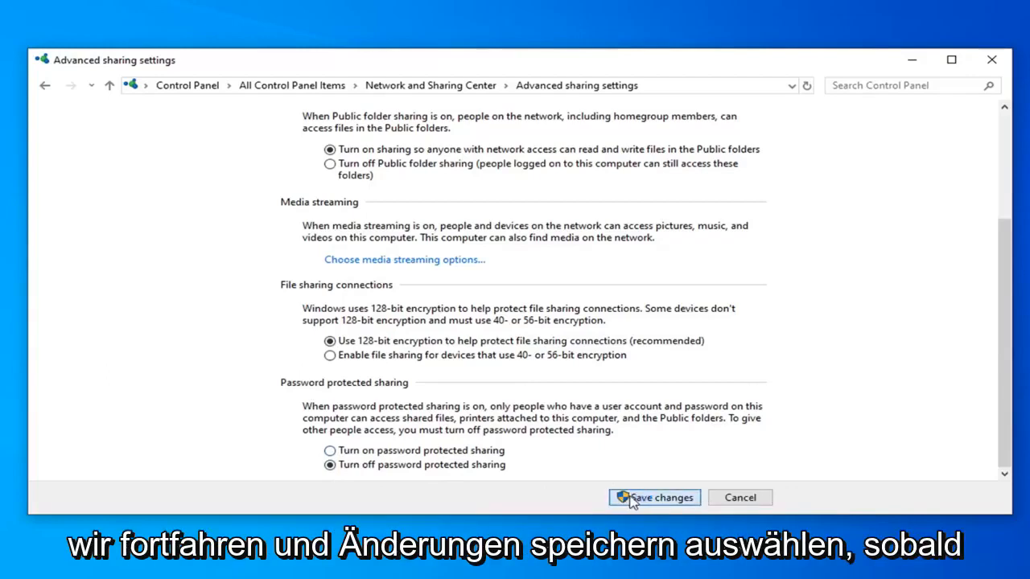
{"action": "left_click", "coordinate": [656, 497]}
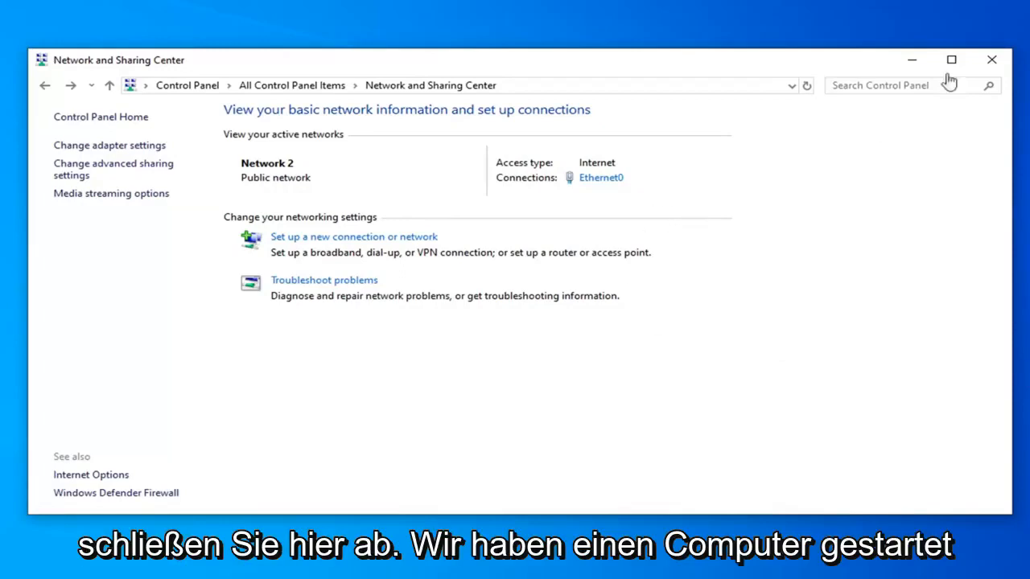
{"action": "left_click", "coordinate": [988, 62]}
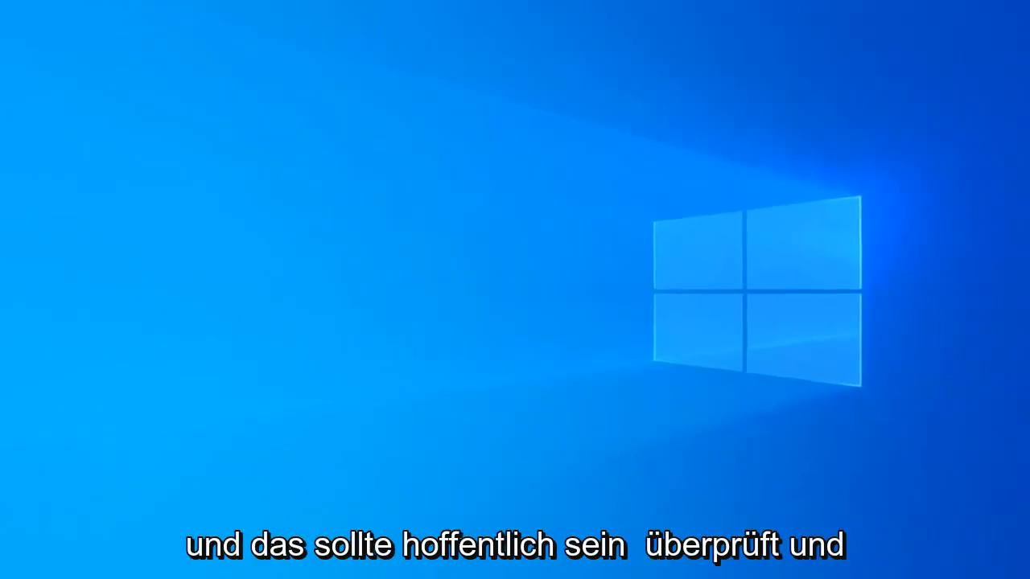